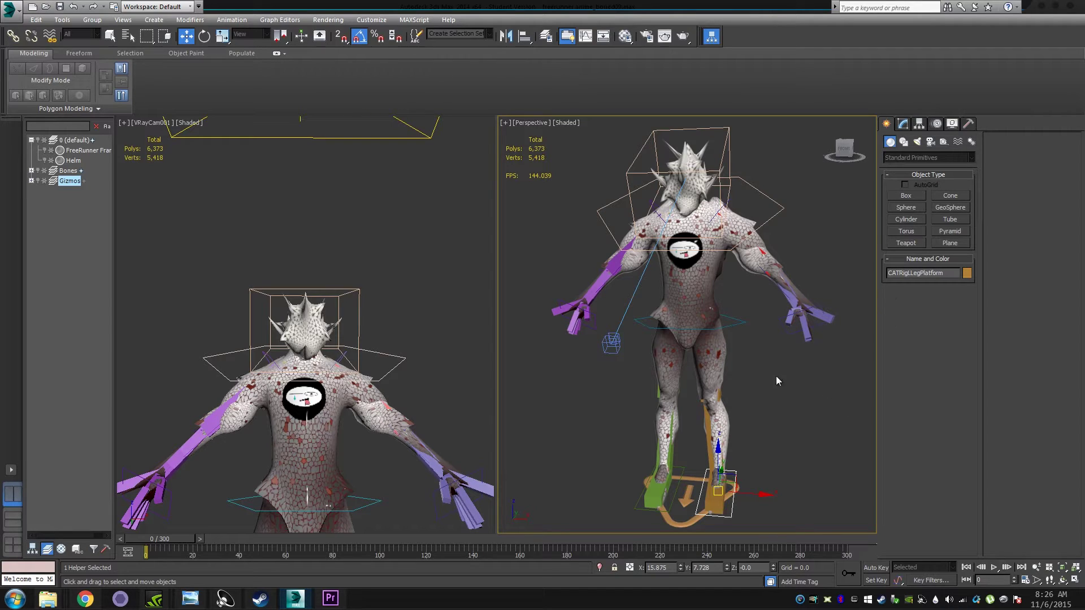
Step: Orbit to a front view and rotate the CATRigHead control until the torso hunches
mouse_move(796, 377)
middle_mouse_down("alt")
mouse_move(628, 338)
mouse_move(764, 358)
mouse_move(749, 361)
middle_mouse_up("alt")
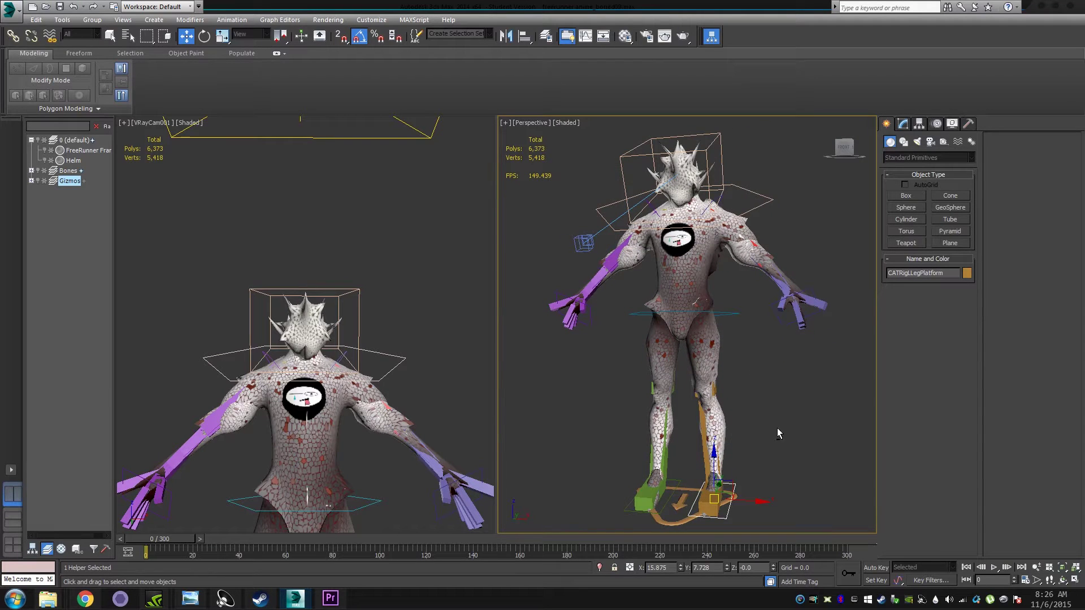
mouse_move(783, 408)
middle_mouse_down("alt")
mouse_move(777, 398)
mouse_move(770, 415)
middle_mouse_up("alt")
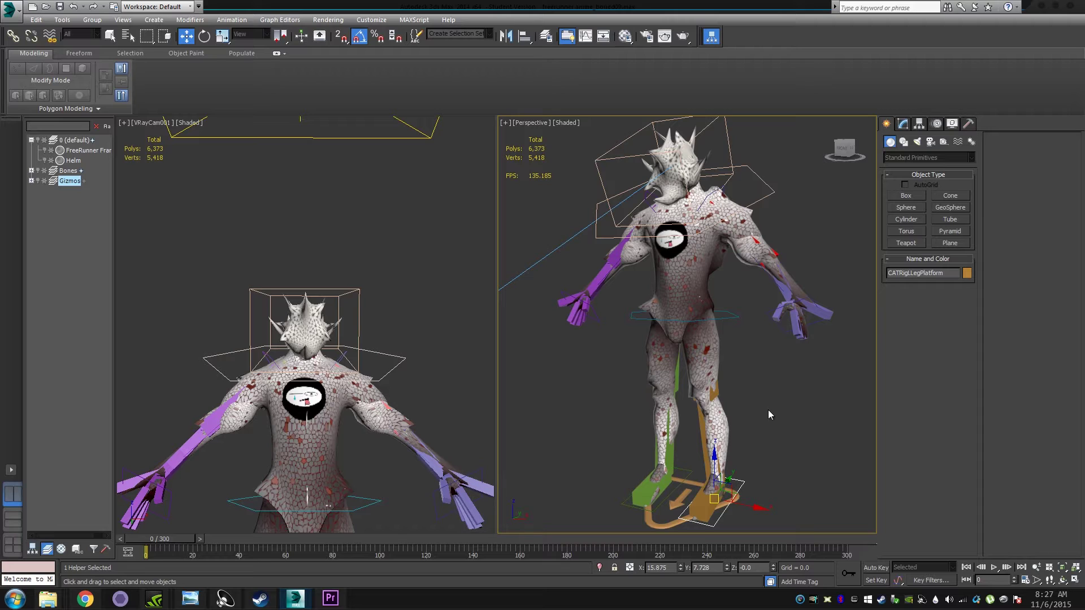
mouse_move(782, 381)
middle_mouse_down("alt")
mouse_move(855, 376)
mouse_move(770, 367)
mouse_move(781, 354)
mouse_move(826, 400)
mouse_move(712, 424)
mouse_move(835, 355)
mouse_move(775, 395)
mouse_move(677, 385)
mouse_move(765, 408)
mouse_move(846, 409)
middle_mouse_up("alt")
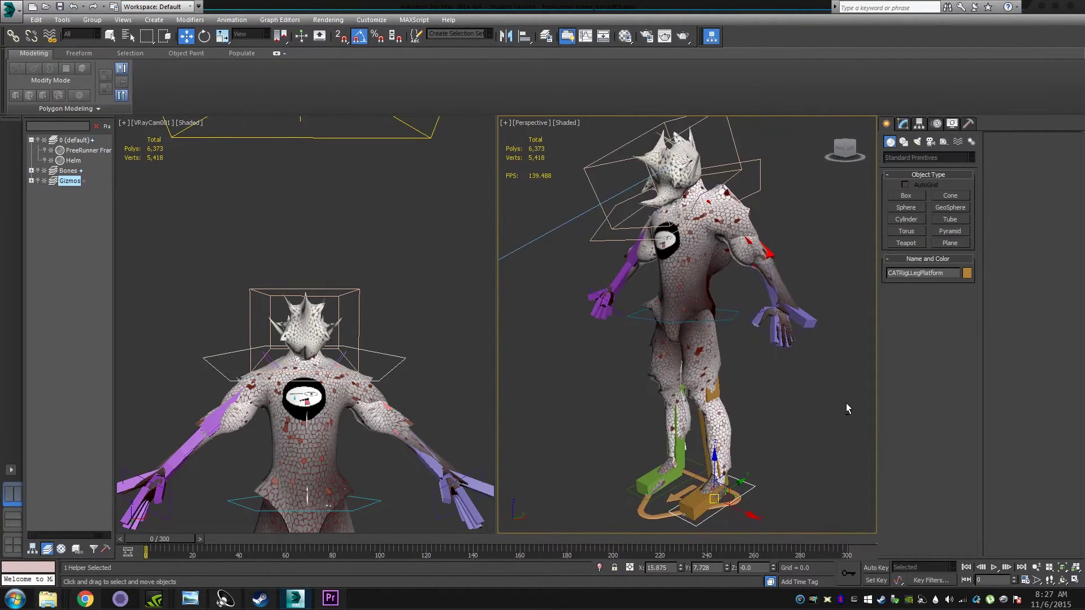
mouse_move(752, 378)
middle_mouse_down("alt")
mouse_move(790, 394)
mouse_move(780, 396)
middle_mouse_up("alt")
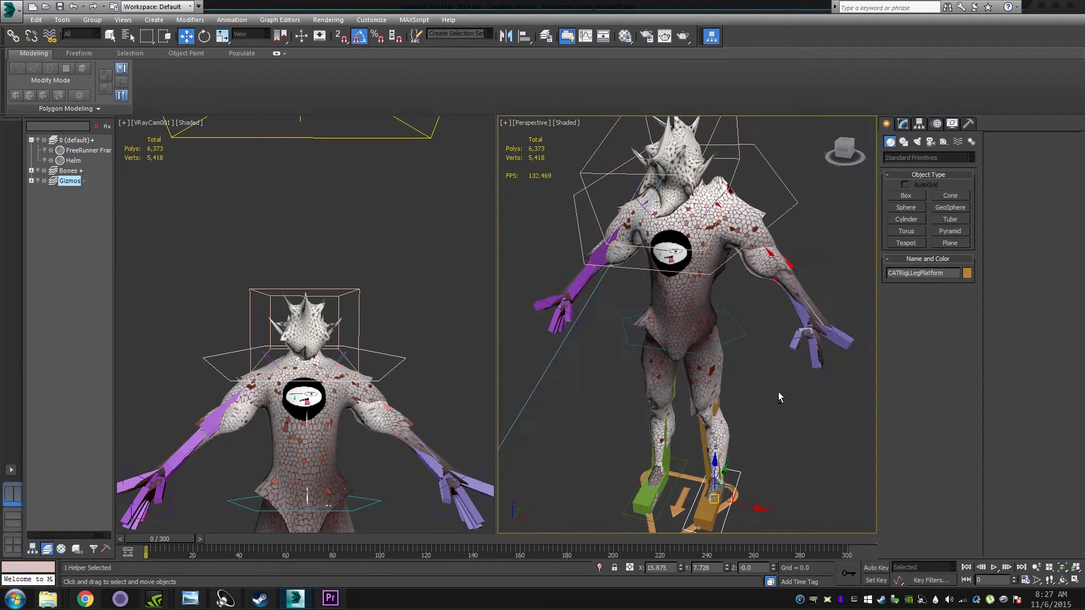
left_click(786, 214)
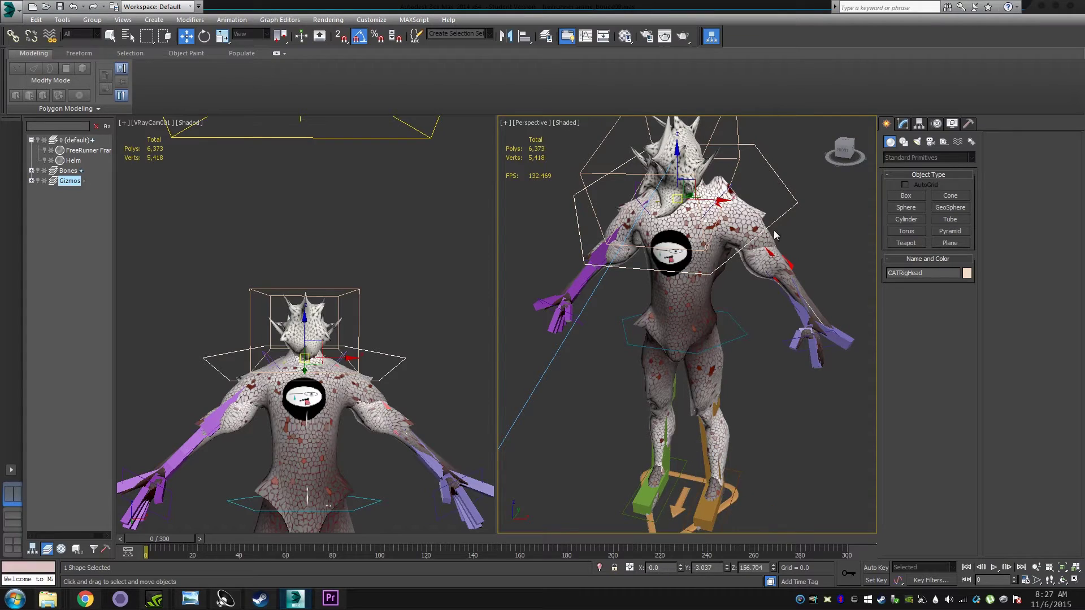
left_click(205, 36)
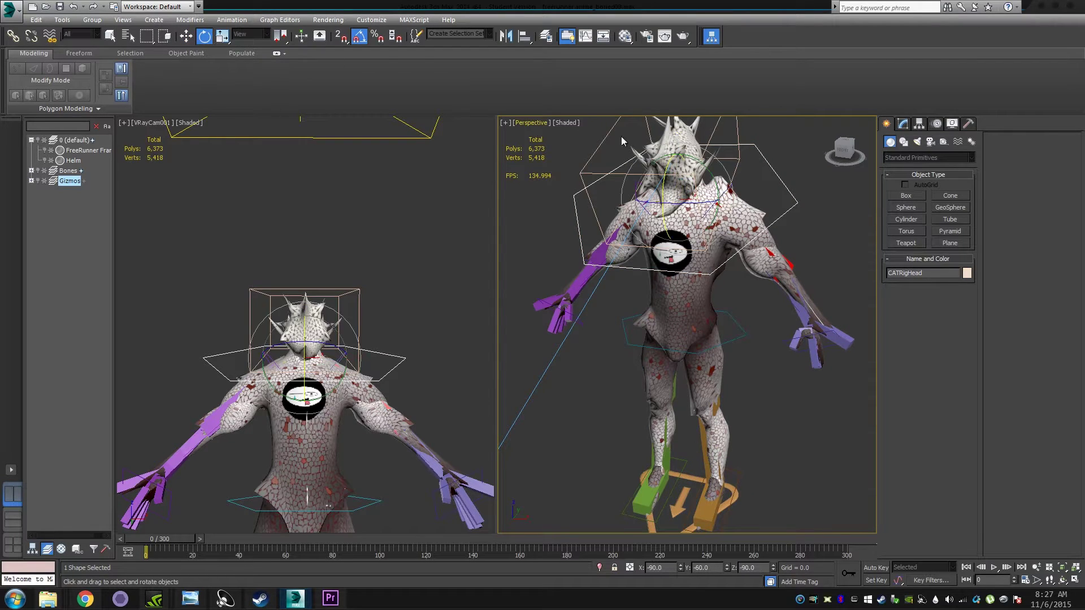
mouse_move(664, 170)
left_mouse_down()
mouse_move(674, 168)
mouse_move(680, 129)
left_mouse_up()
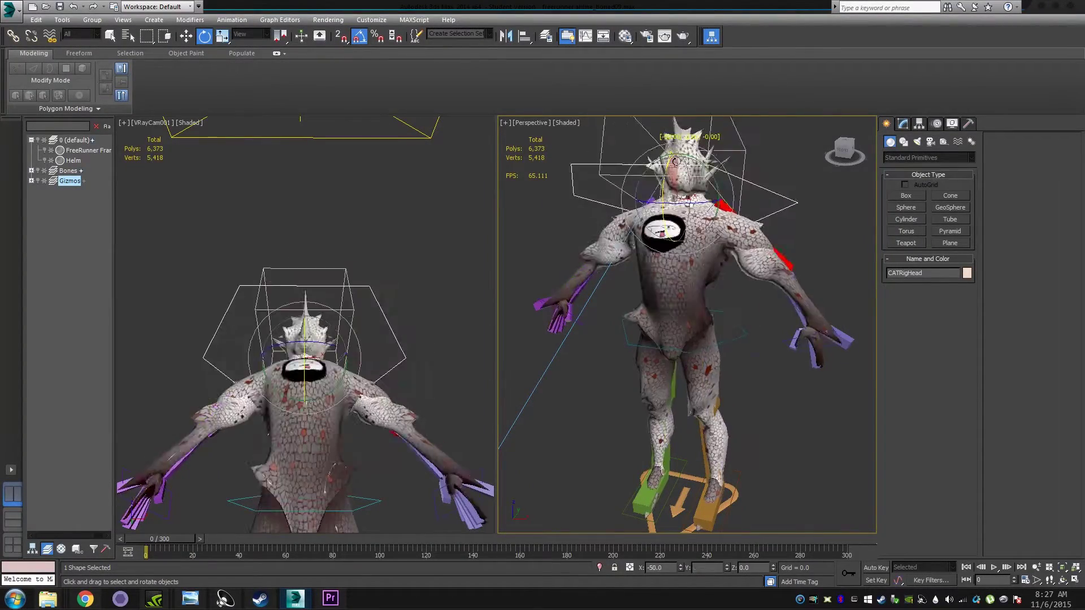
mouse_move(681, 130)
left_mouse_down()
mouse_move(681, 201)
mouse_move(676, 172)
mouse_move(784, 281)
left_mouse_up()
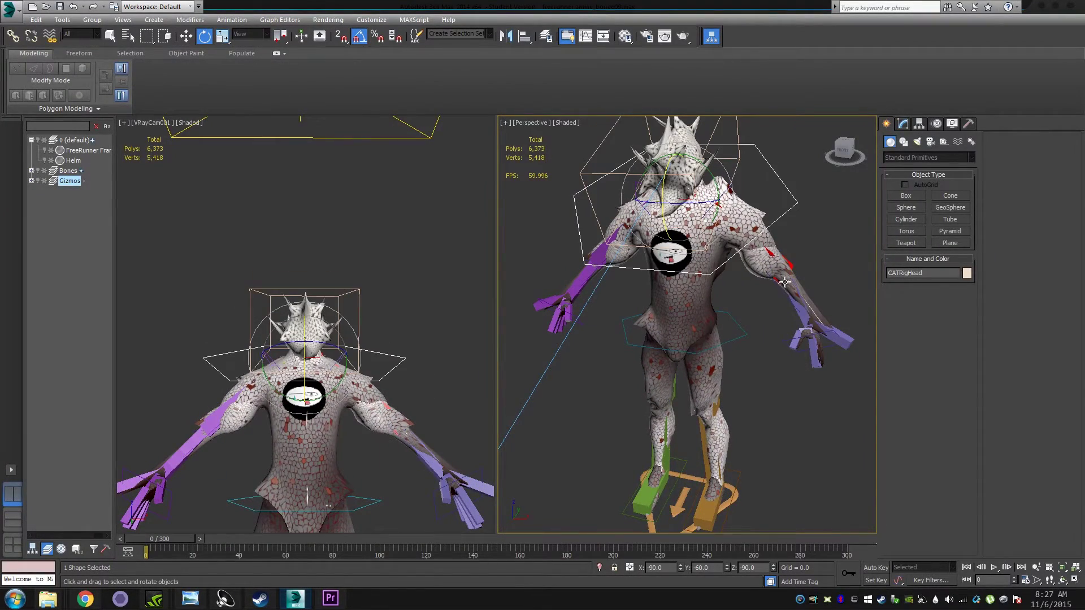
Step: Try out left-hand IK target positions, then raise both hand IK targets together
left_click(830, 331)
left_click(185, 35)
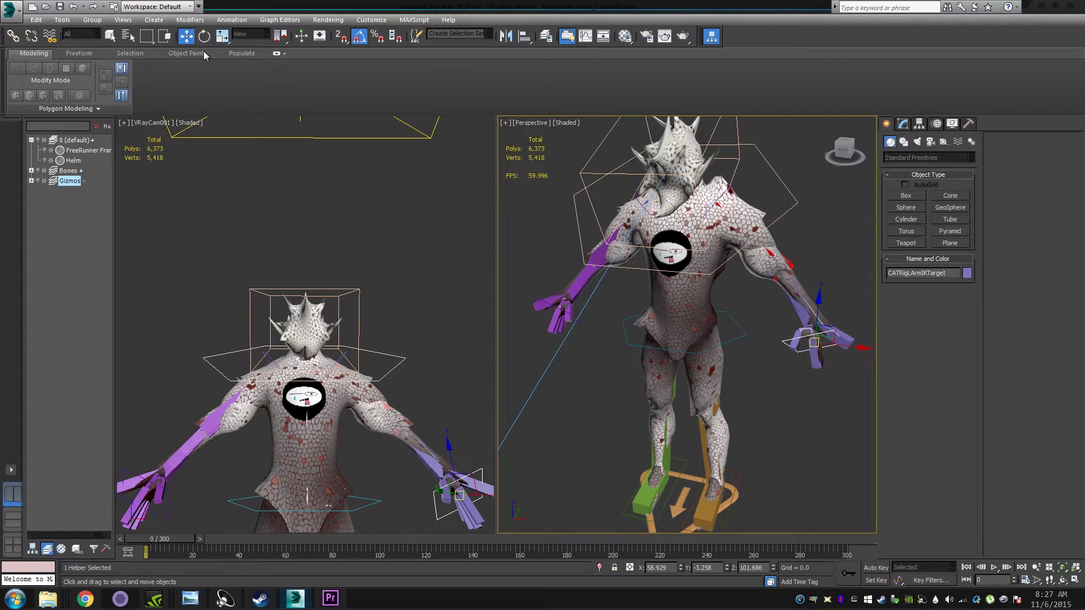
mouse_move(818, 344)
left_mouse_down()
mouse_move(806, 310)
mouse_move(775, 316)
mouse_move(807, 257)
mouse_move(839, 245)
left_mouse_up()
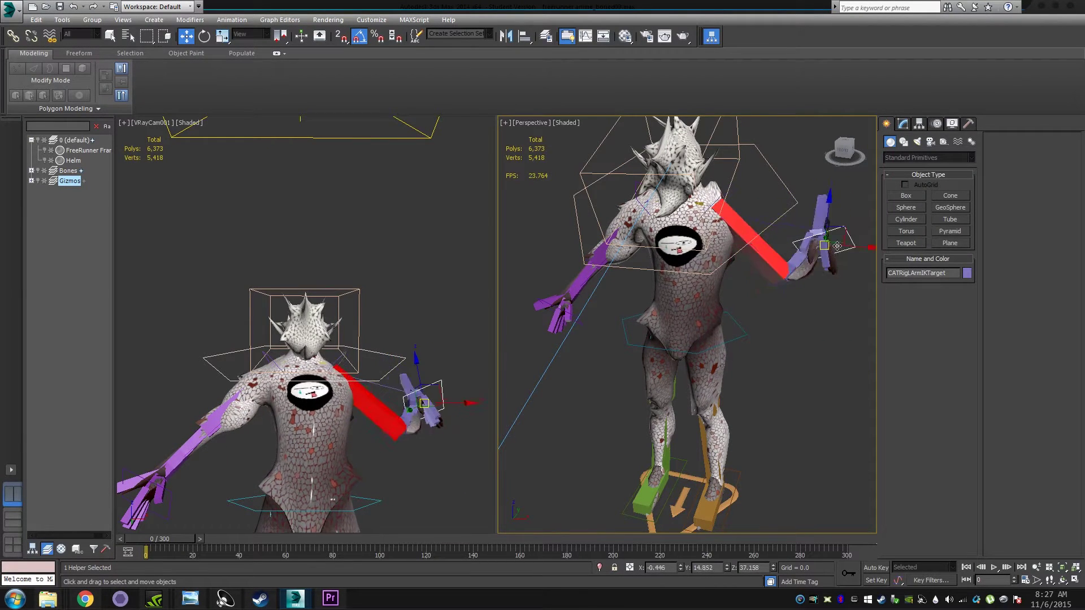
left_click_drag(741, 260, 717, 301)
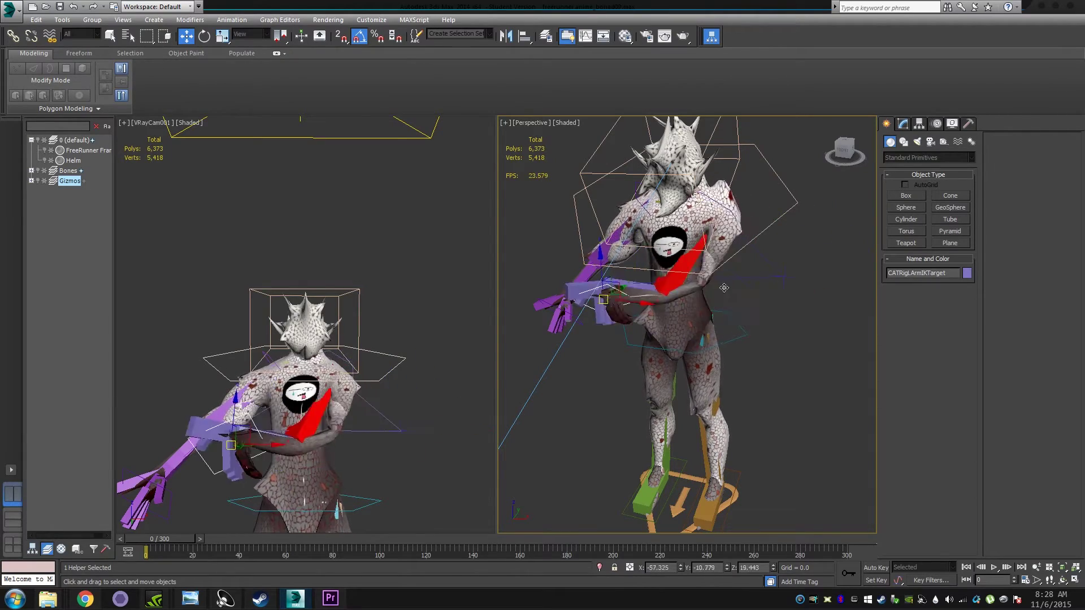
mouse_move(716, 301)
left_mouse_down()
mouse_move(793, 267)
mouse_move(778, 246)
left_mouse_up()
mouse_move(569, 199)
left_mouse_down()
mouse_move(555, 375)
mouse_move(648, 307)
mouse_move(794, 240)
left_mouse_up()
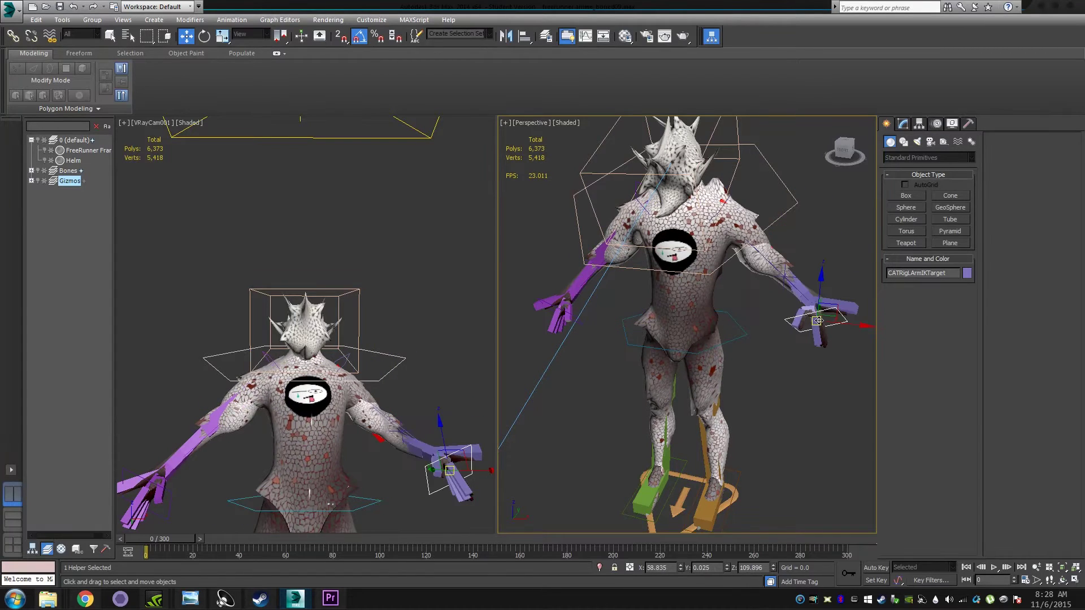
left_click_drag(793, 240, 822, 358)
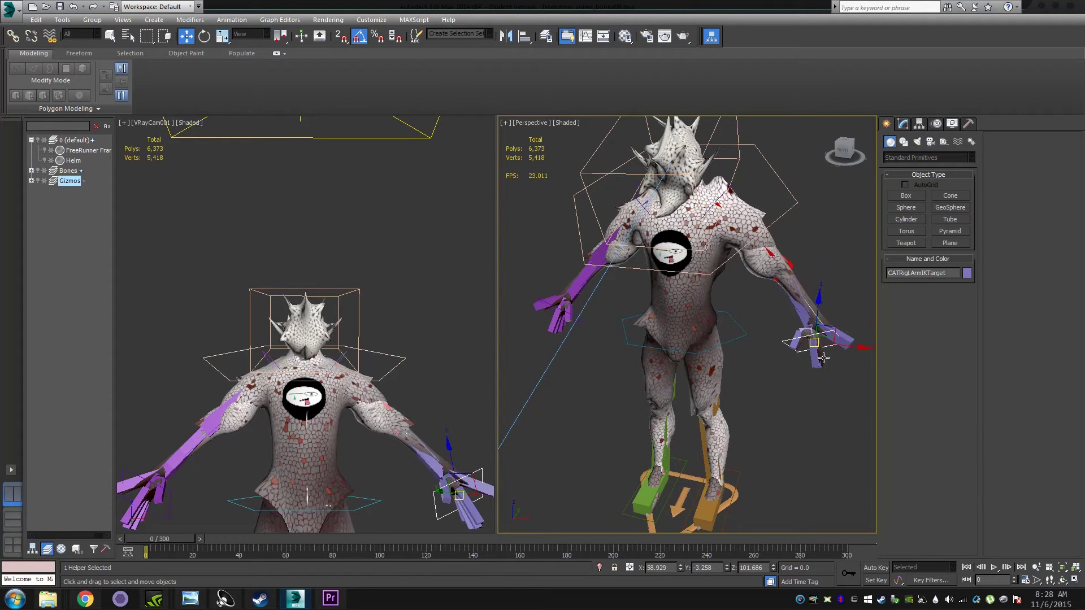
left_click(572, 314, "ctrl")
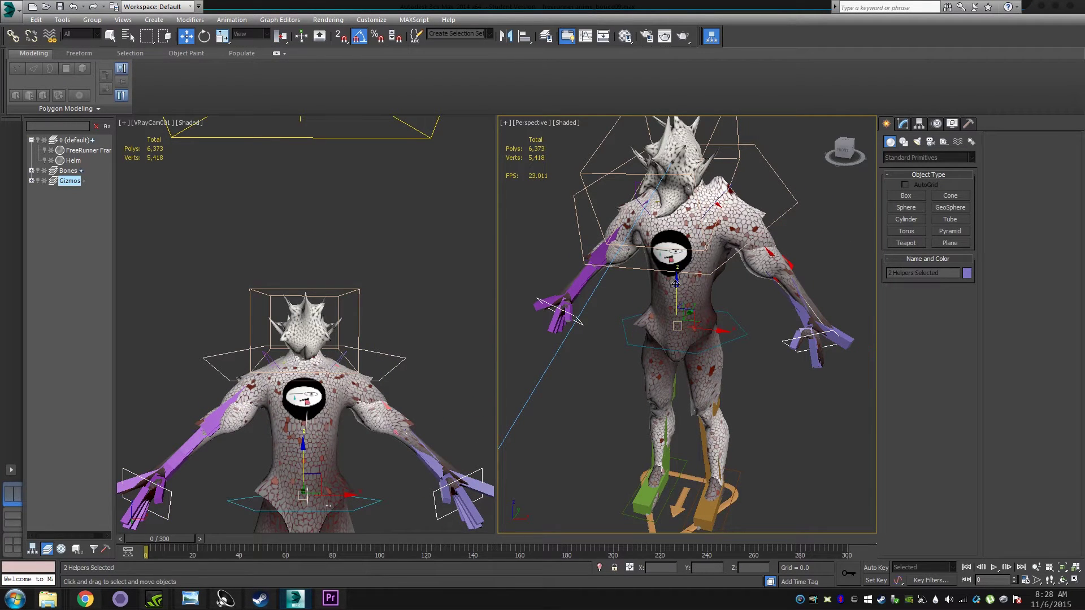
mouse_move(674, 286)
left_mouse_down()
mouse_move(695, 185)
mouse_move(710, 279)
mouse_move(732, 280)
left_mouse_up()
Step: Lift the right hand IK target and inspect the rig from side-on and front views
left_click(810, 335)
left_click(771, 429)
middle_click_drag(772, 426, 724, 368, "alt")
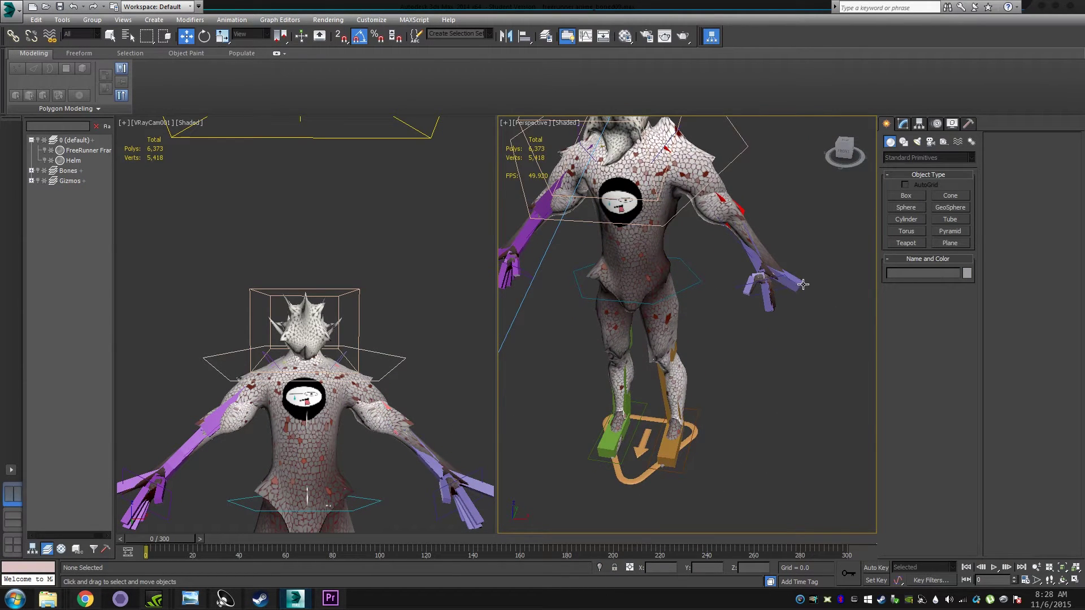
left_click(784, 275)
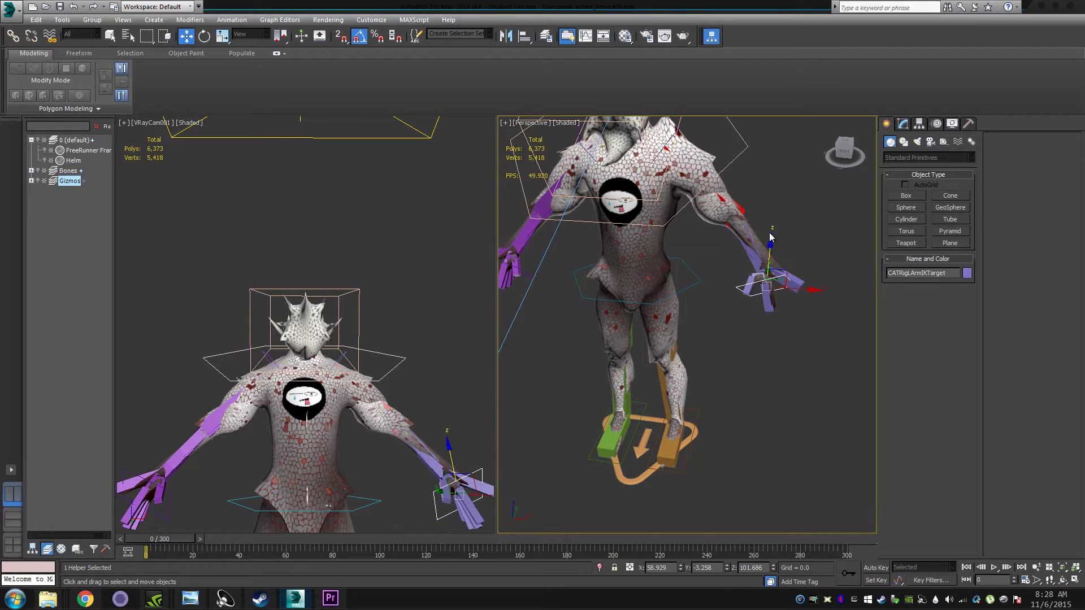
mouse_move(772, 247)
left_mouse_down()
mouse_move(772, 230)
mouse_move(776, 243)
left_mouse_up()
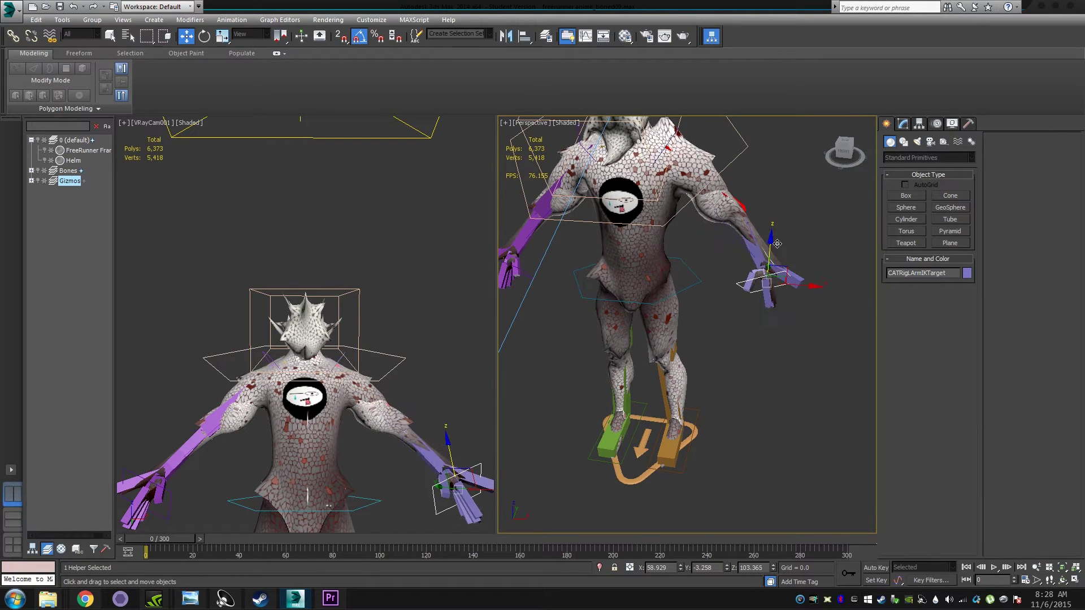
middle_click_drag(782, 352, 719, 323, "alt")
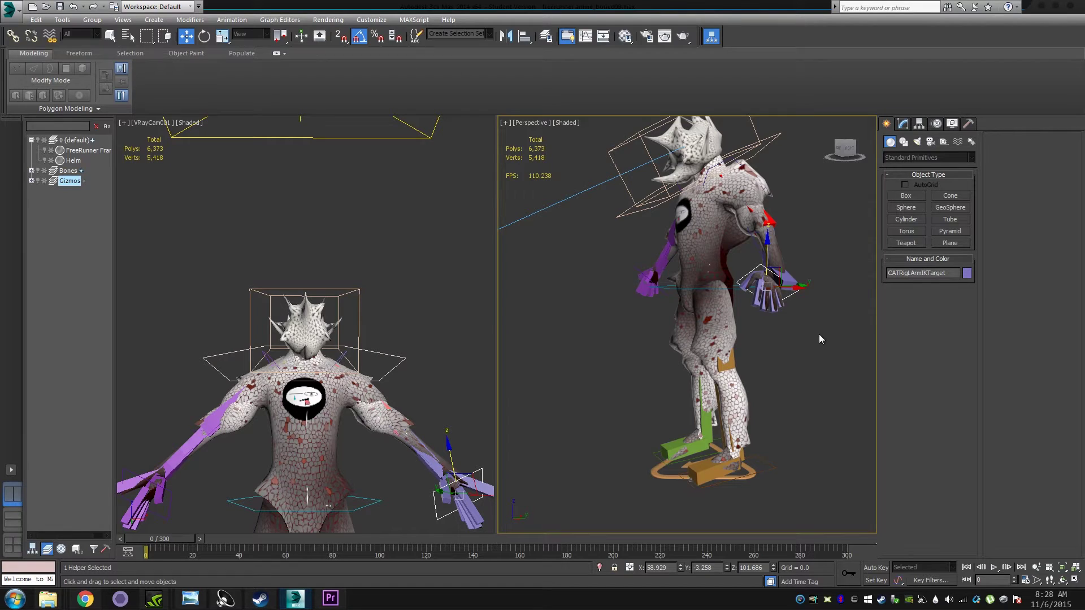
middle_click_drag(819, 340, 802, 335, "alt")
scroll(738, 227, "up", 2)
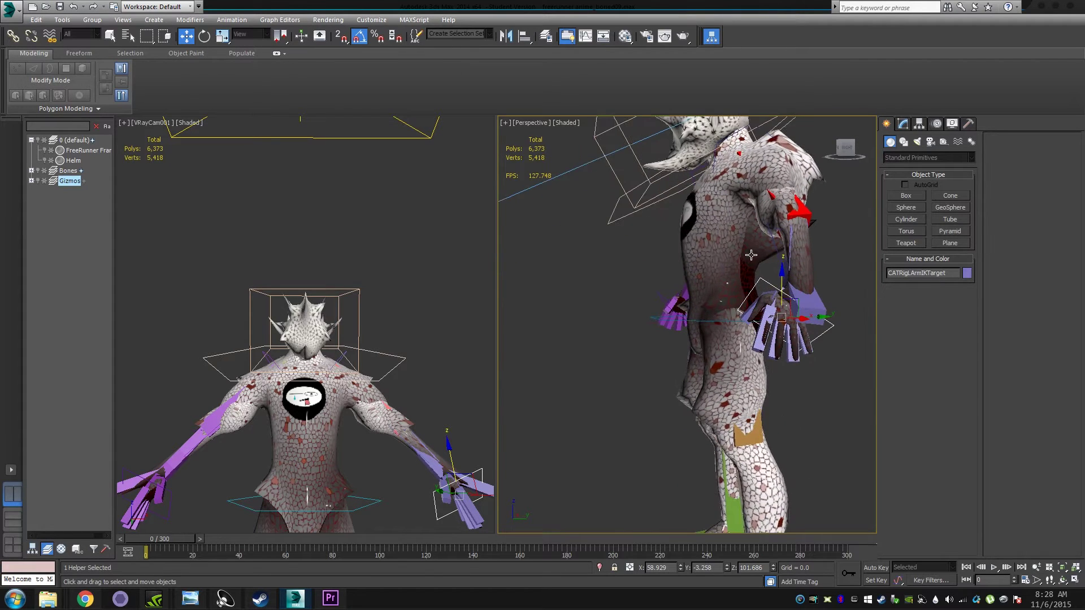
scroll(746, 254, "up", 1)
scroll(720, 289, "up", 1)
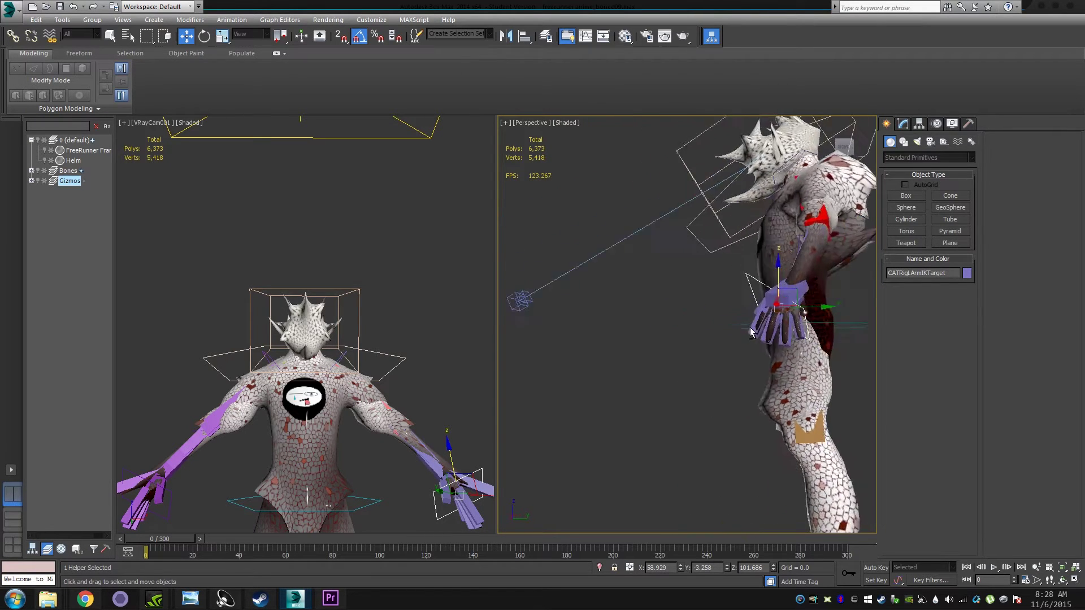
middle_click_drag(804, 339, 825, 352, "alt")
scroll(824, 351, "up", 1)
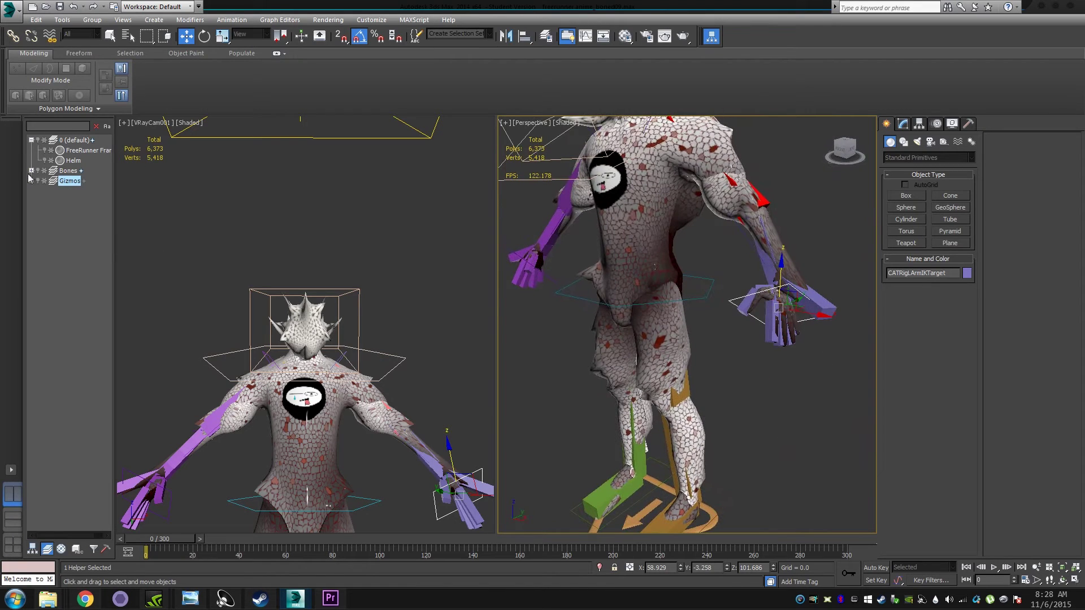
Step: Hide FreeRunner Frame and Helm to view the bare rig, then restore them and select Frame
left_click(44, 151)
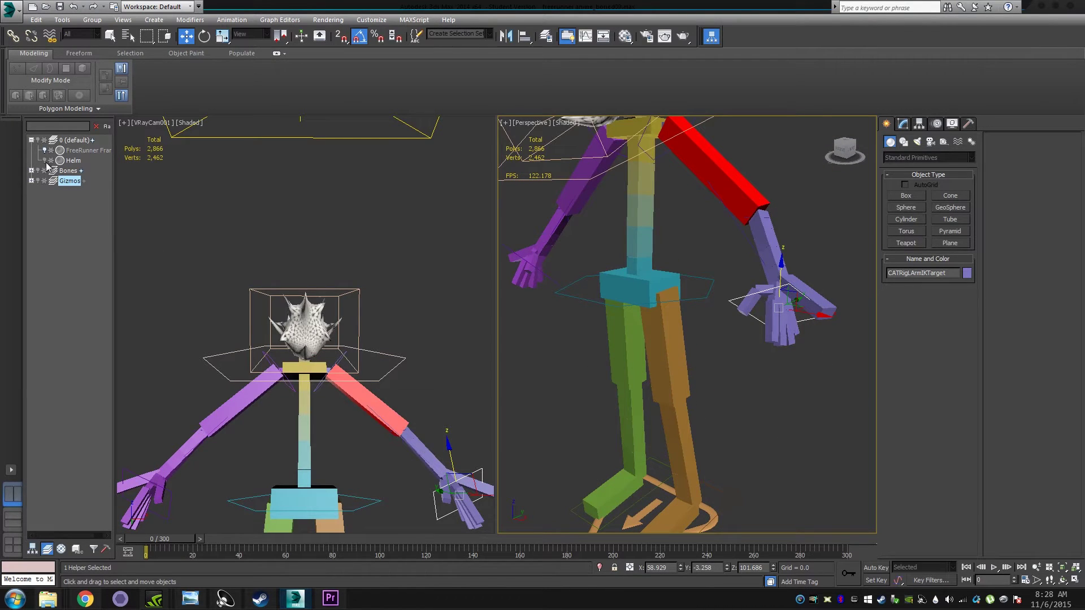
left_click(44, 160)
middle_click_drag(581, 290, 703, 448, "alt")
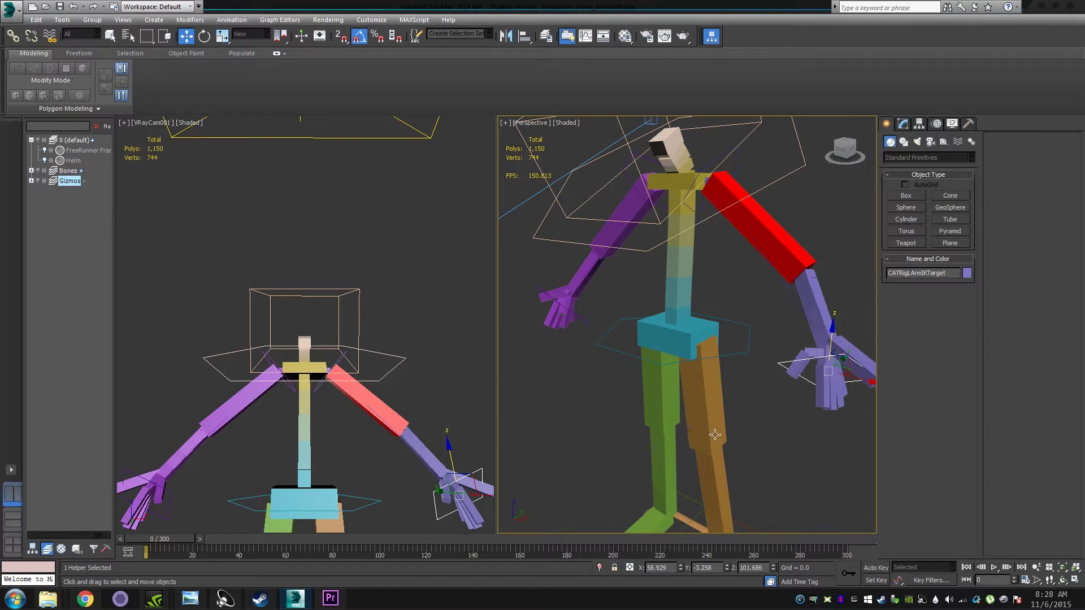
left_click(44, 151)
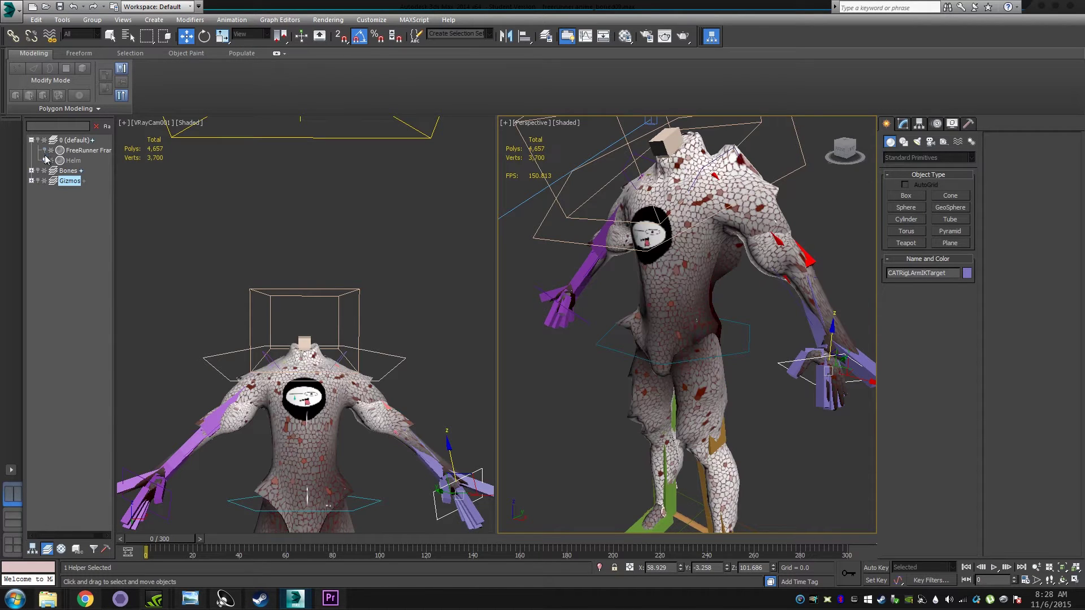
left_click(45, 160)
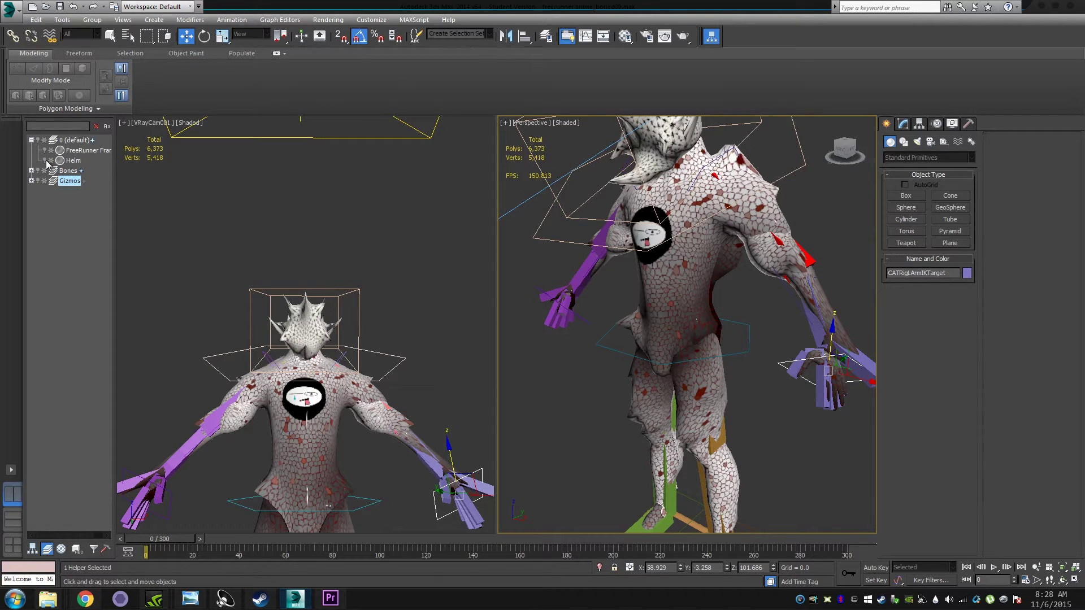
left_click(696, 298)
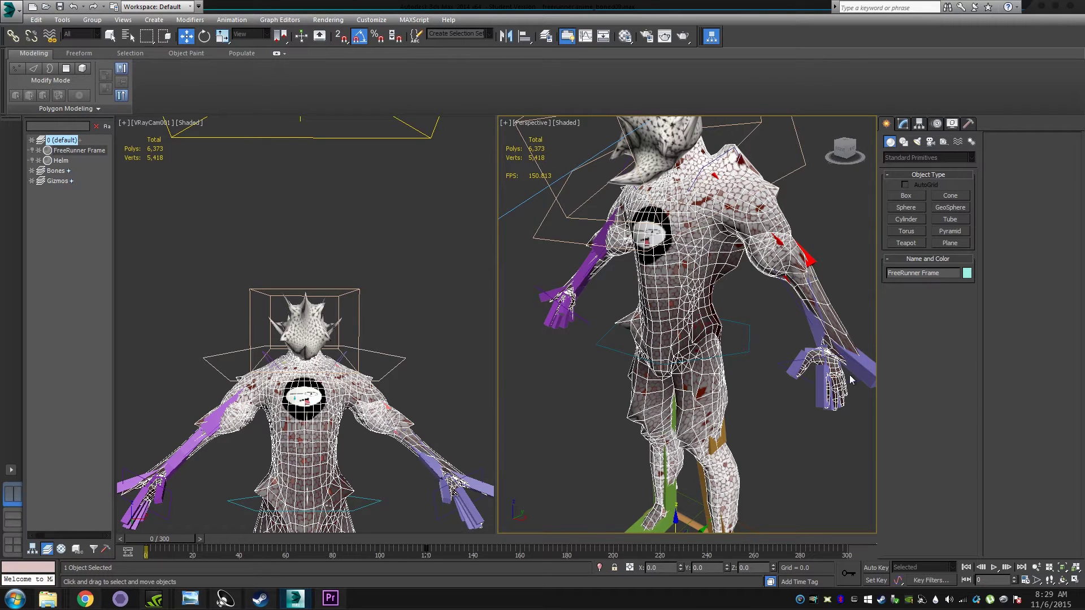
Step: Test the left palm bone with an undone move, then bend the arm using its IK target
left_click(813, 354)
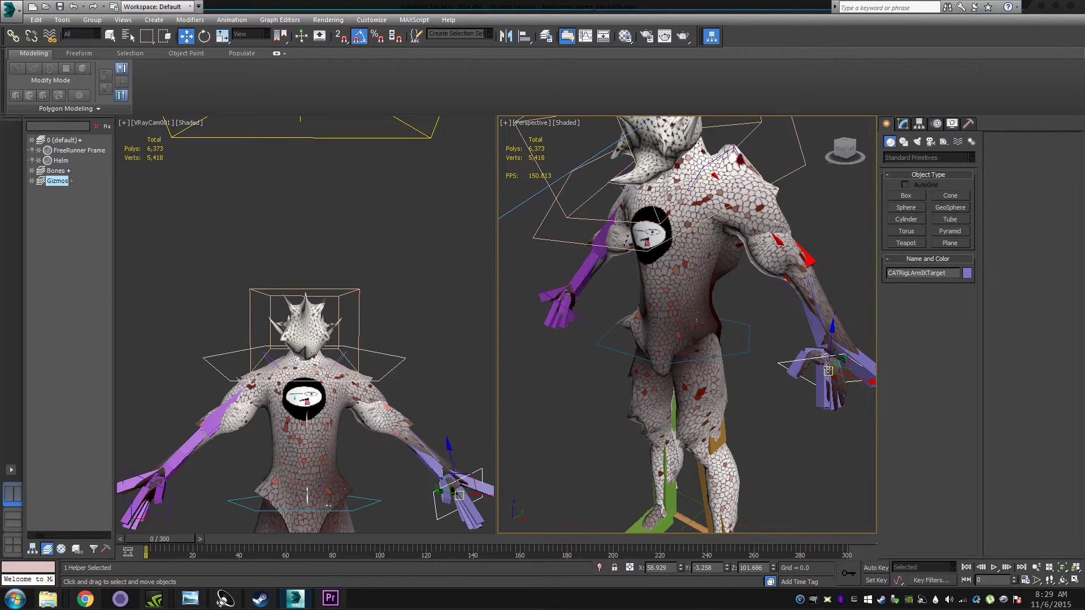
left_click_drag(828, 369, 817, 335)
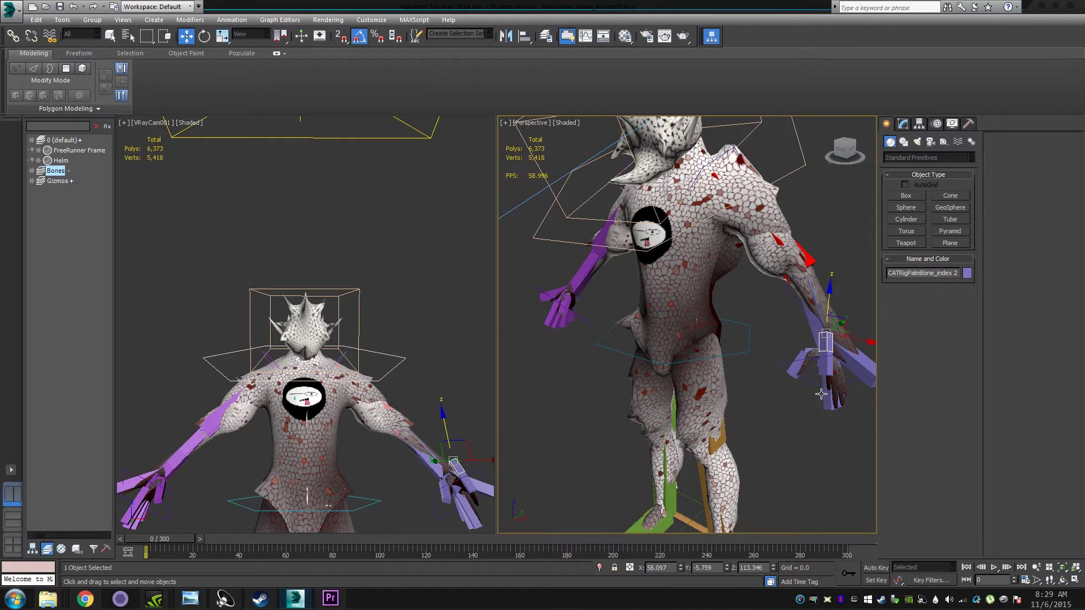
key("ctrl+z")
left_click(827, 377)
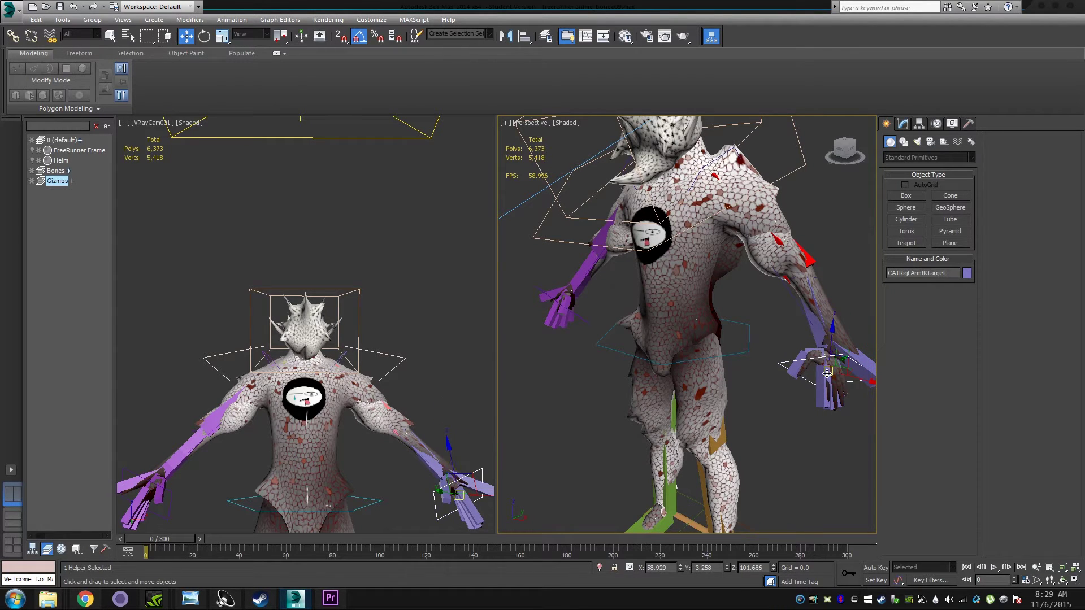
left_click_drag(828, 369, 837, 371)
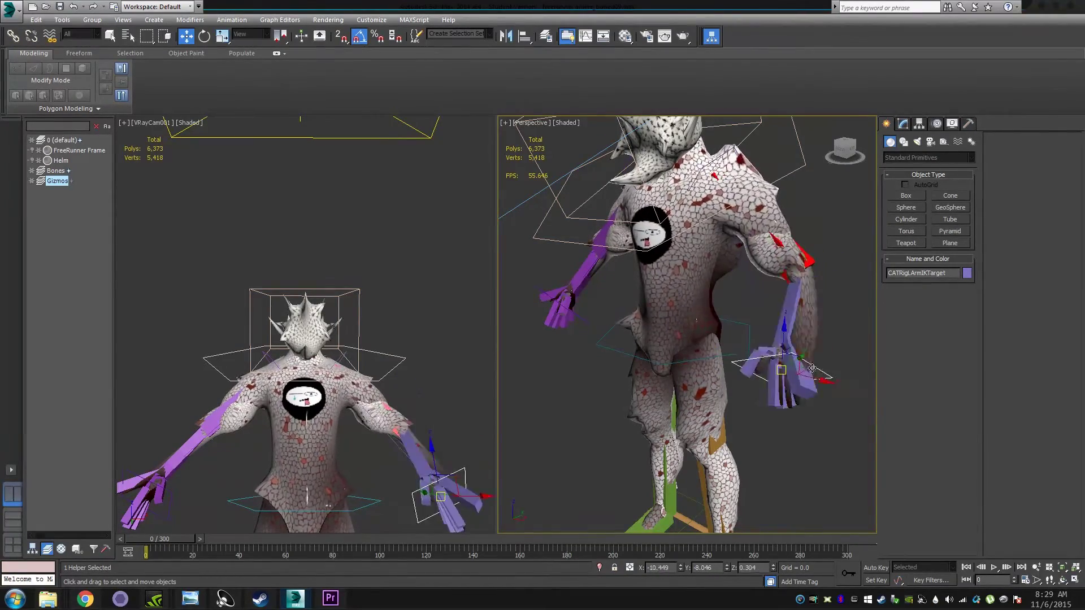
mouse_move(836, 372)
left_mouse_down()
mouse_move(792, 387)
mouse_move(777, 316)
mouse_move(769, 364)
left_mouse_up()
scroll(777, 396, "up", 3)
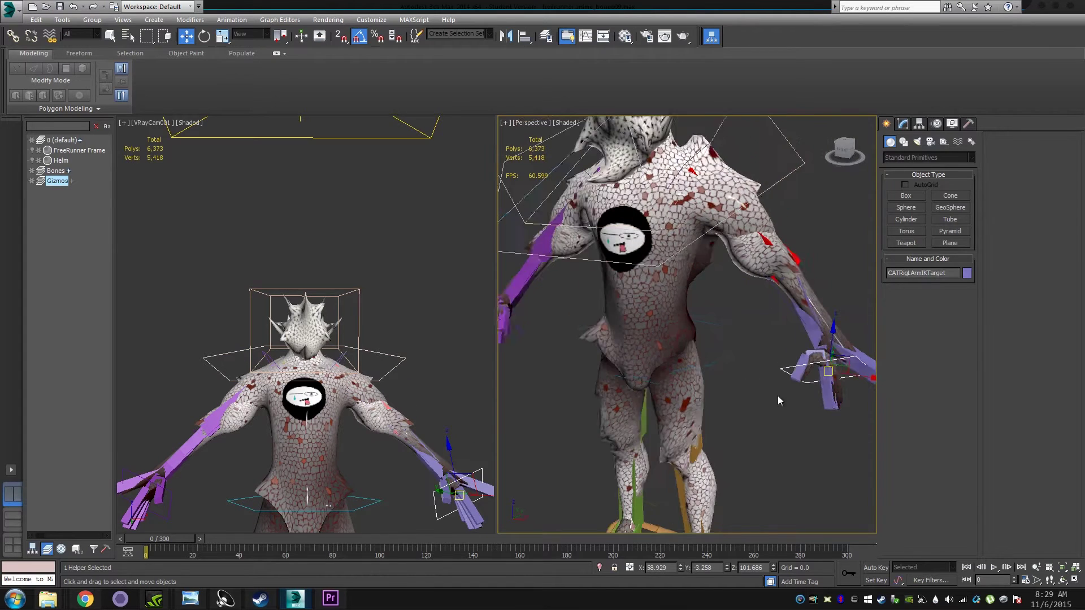
scroll(762, 382, "down", 3)
Step: Test-lift the left foot platform, sway the pelvis hub side to side, then minimize 3ds Max
mouse_move(761, 379)
middle_mouse_down("alt")
mouse_move(724, 378)
mouse_move(713, 438)
middle_mouse_up("alt")
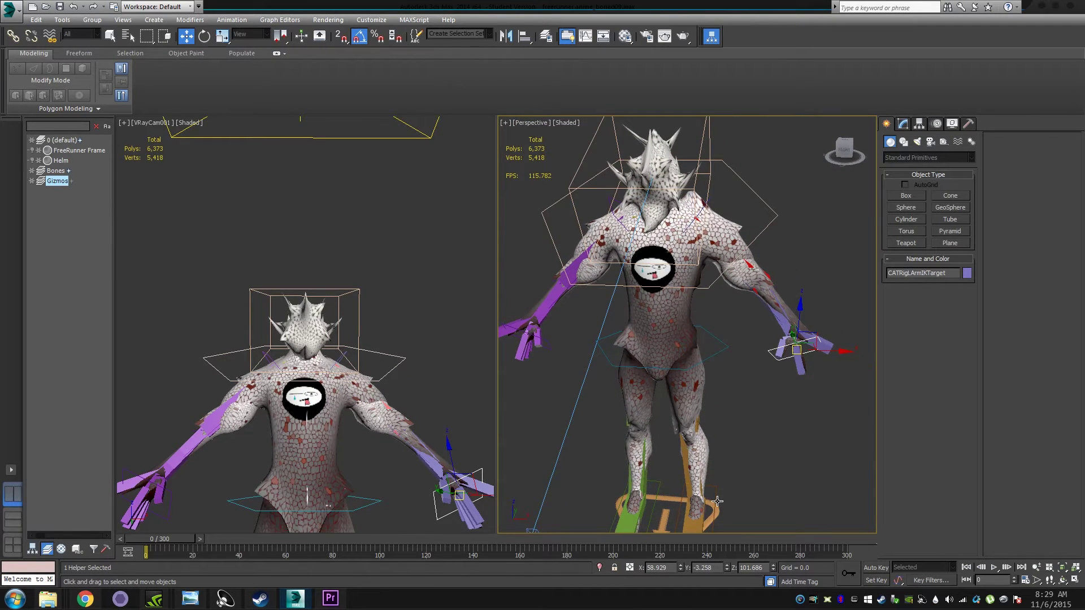
left_click(699, 515)
left_click_drag(695, 518, 720, 356)
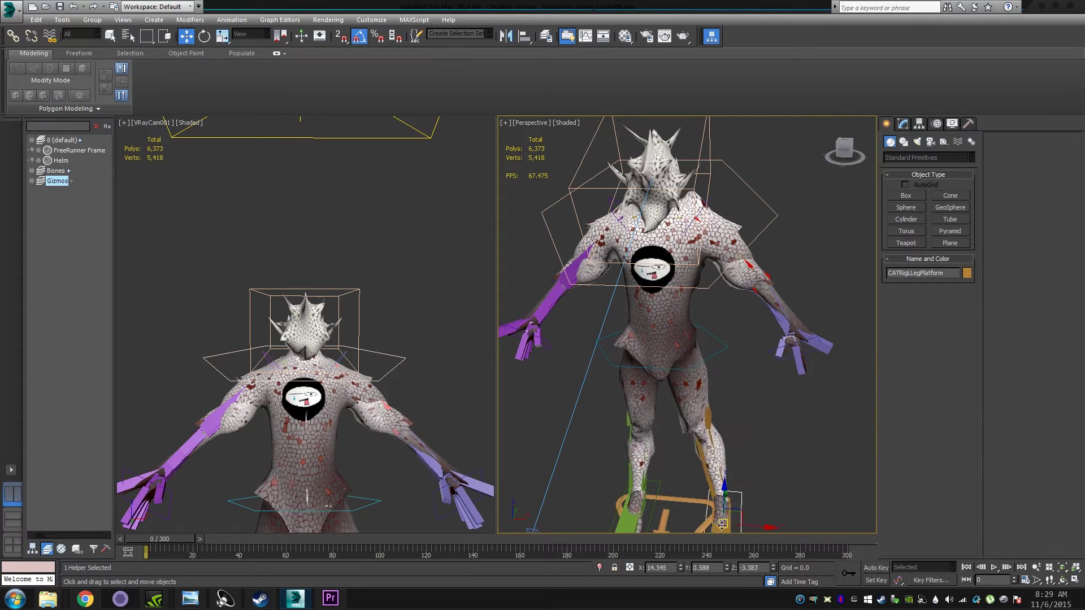
right_click(720, 357)
left_click(719, 357)
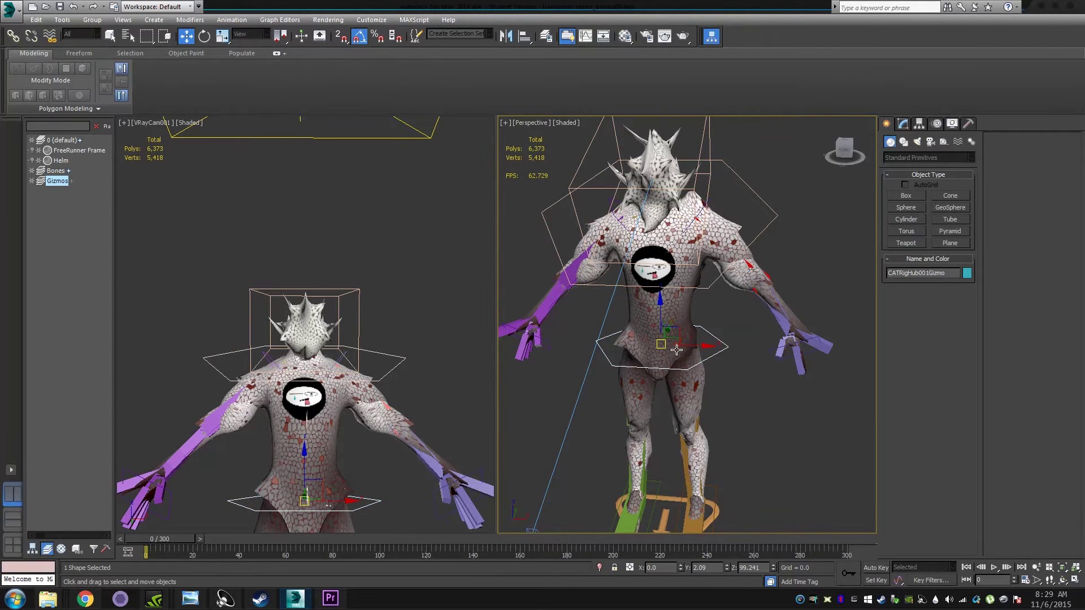
left_click_drag(667, 347, 731, 348)
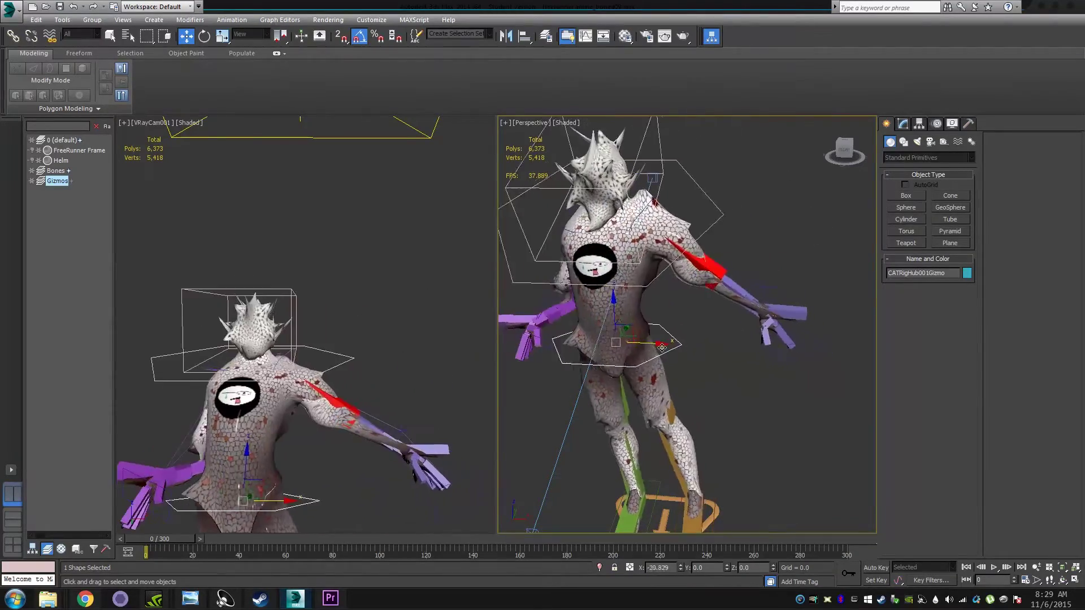
mouse_move(731, 348)
left_mouse_down()
mouse_move(760, 349)
mouse_move(670, 354)
mouse_move(697, 362)
left_mouse_up()
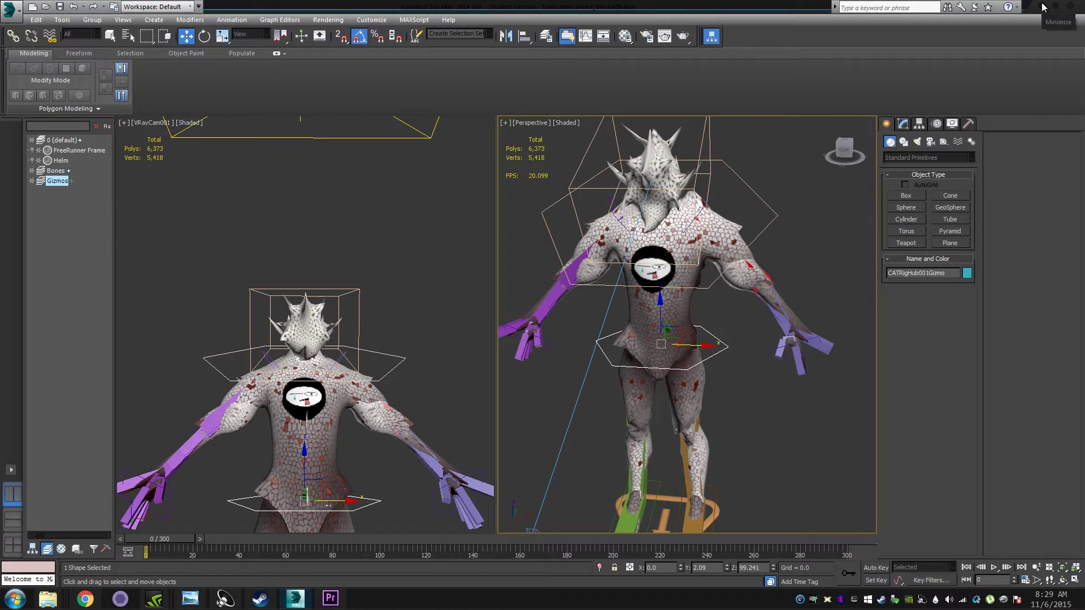
left_click(1044, 7)
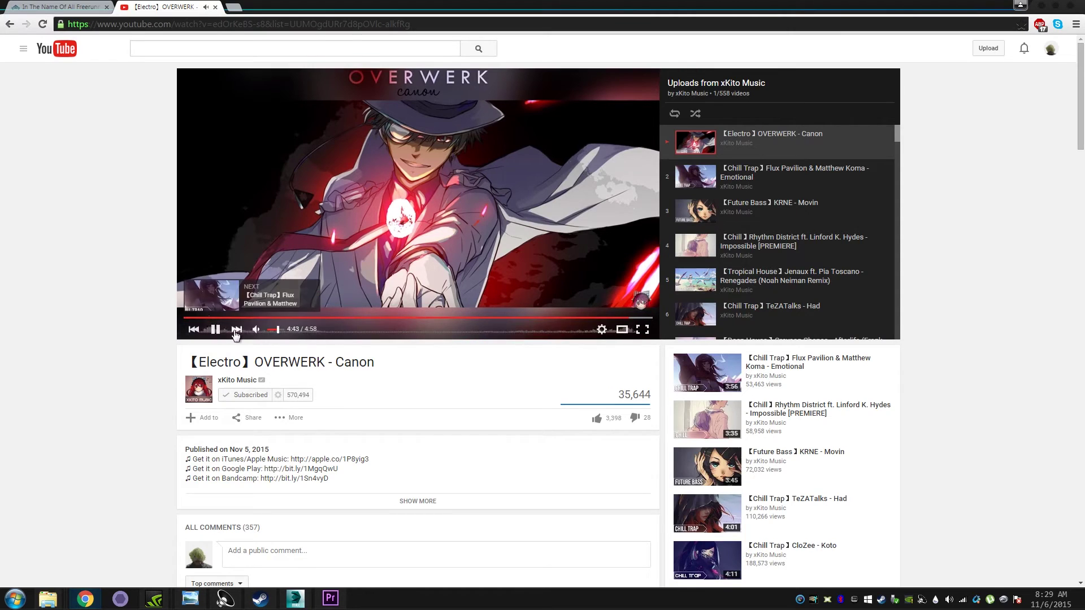
Step: Play the Warframe sequence from 00;00;00;00 past the trailer clip's end, then minimize Premiere Pro
mouse_move(331, 599)
left_click(304, 605)
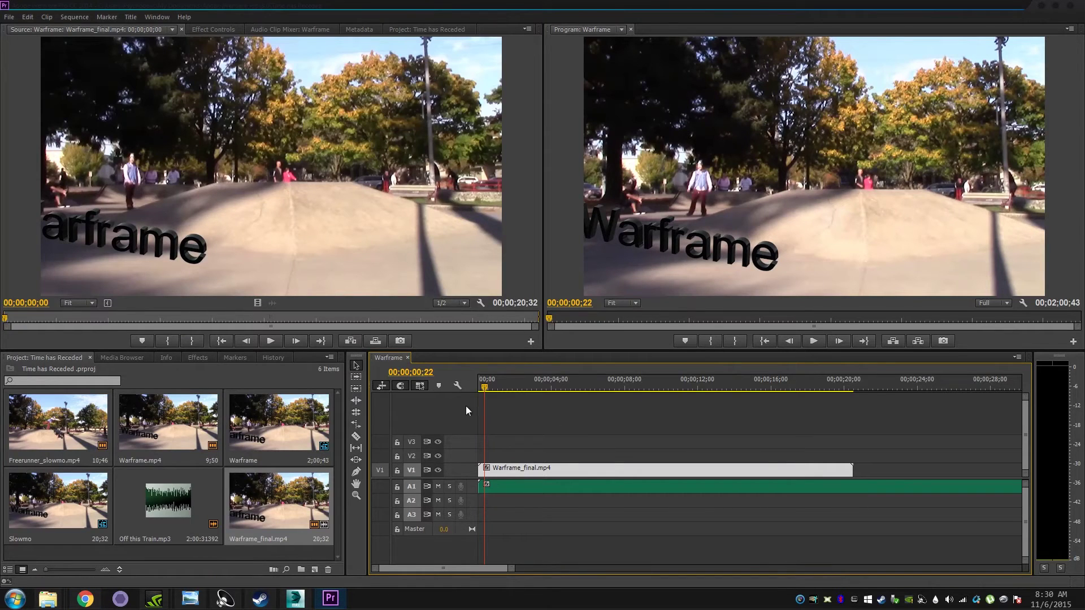
left_click_drag(483, 388, 467, 387)
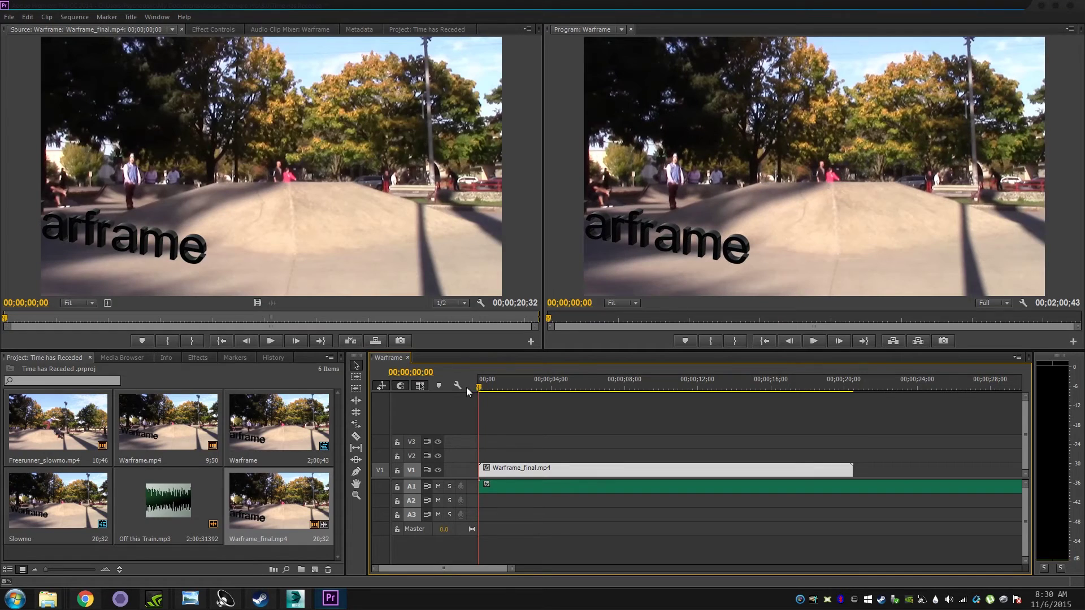
left_click(817, 344)
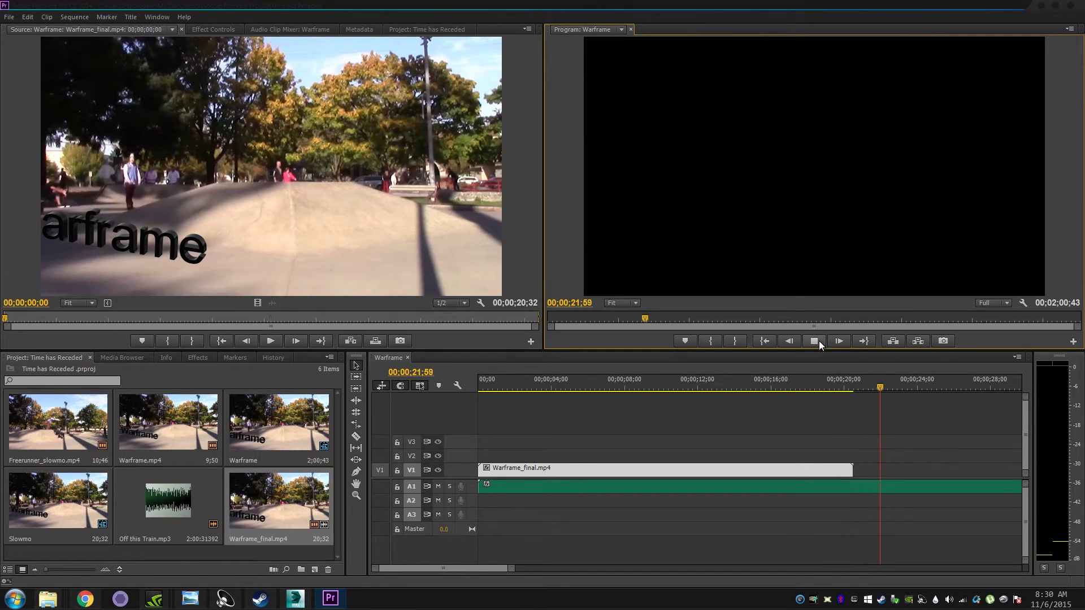
left_click(815, 341)
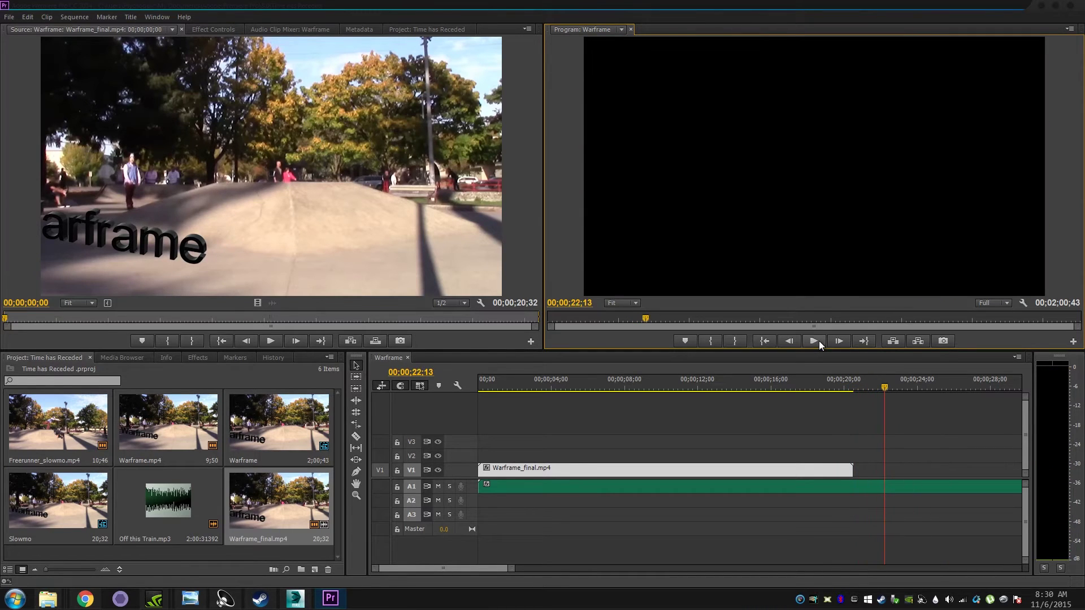
left_click(1038, 10)
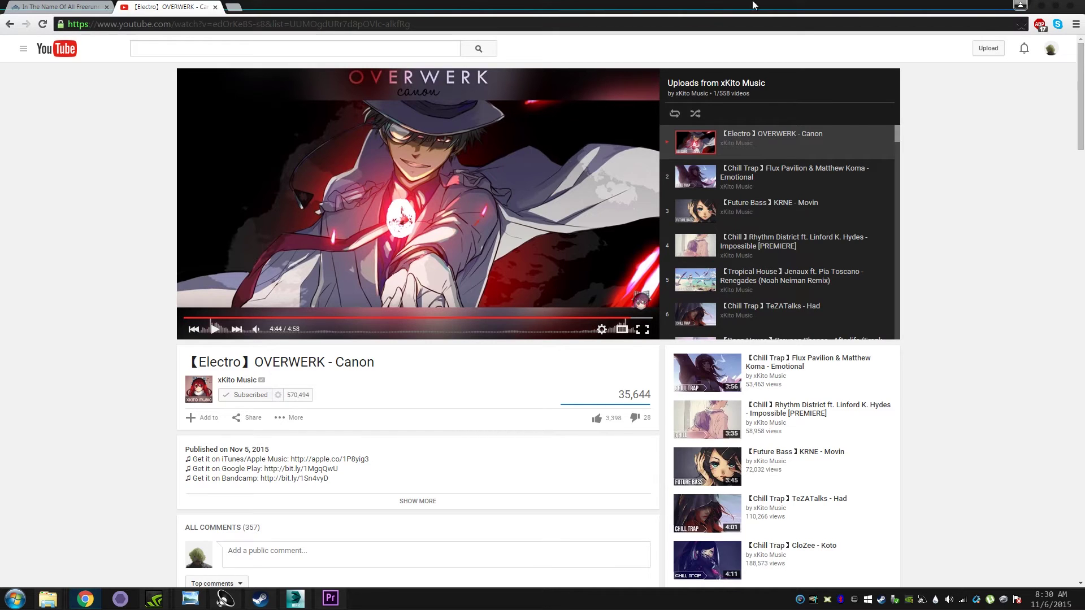
Step: Switch Chrome to the 'In The Name Of All Freerunners' Warframe forum thread
left_click(54, 9)
scroll(712, 259, "up", 1)
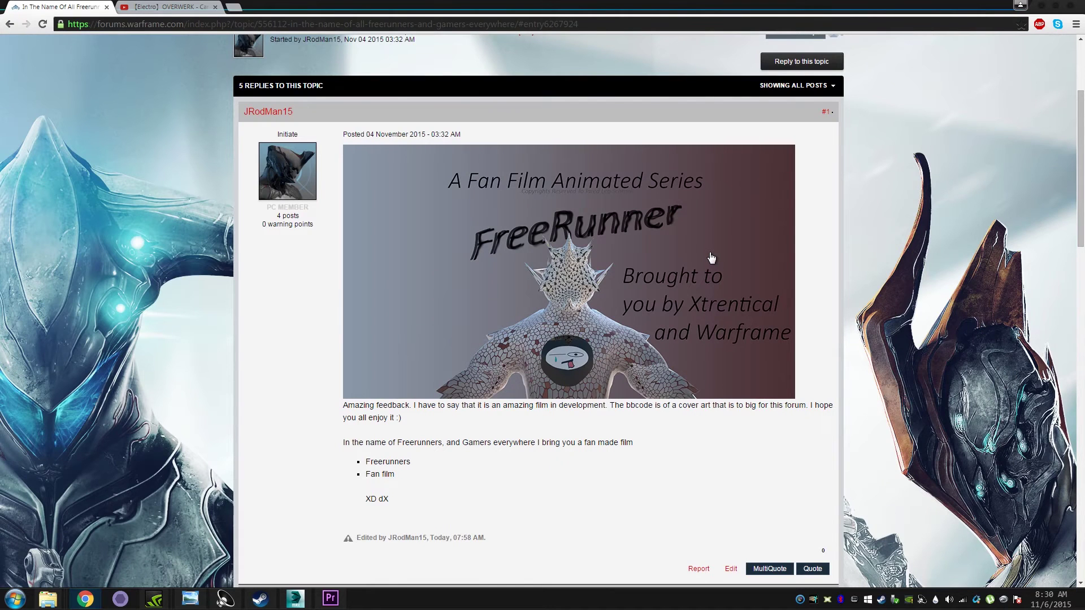